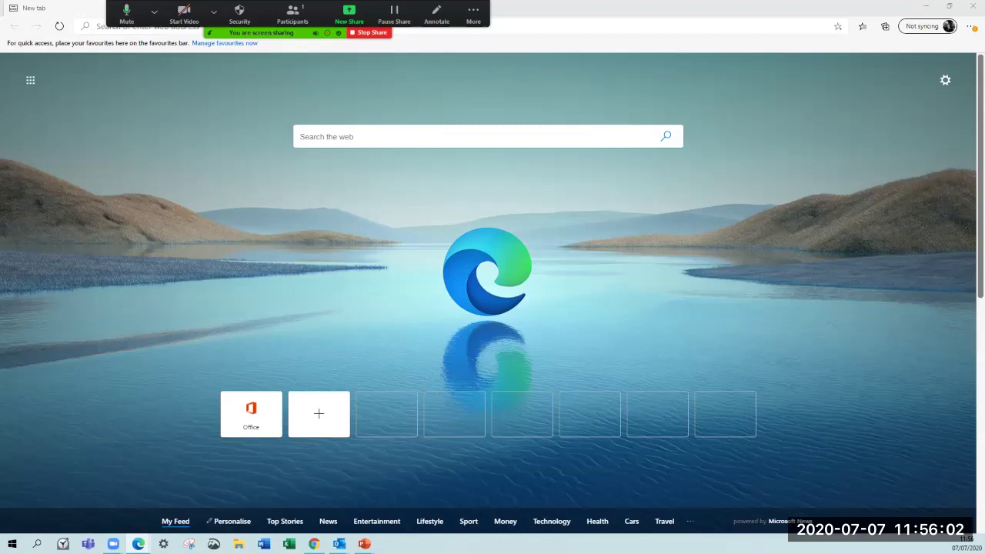
Find the Gullane LTC website by searching the web for "gullane tennis club" and sign in with the LTA account.
{"action": "type", "text": "gullane tennis club"}
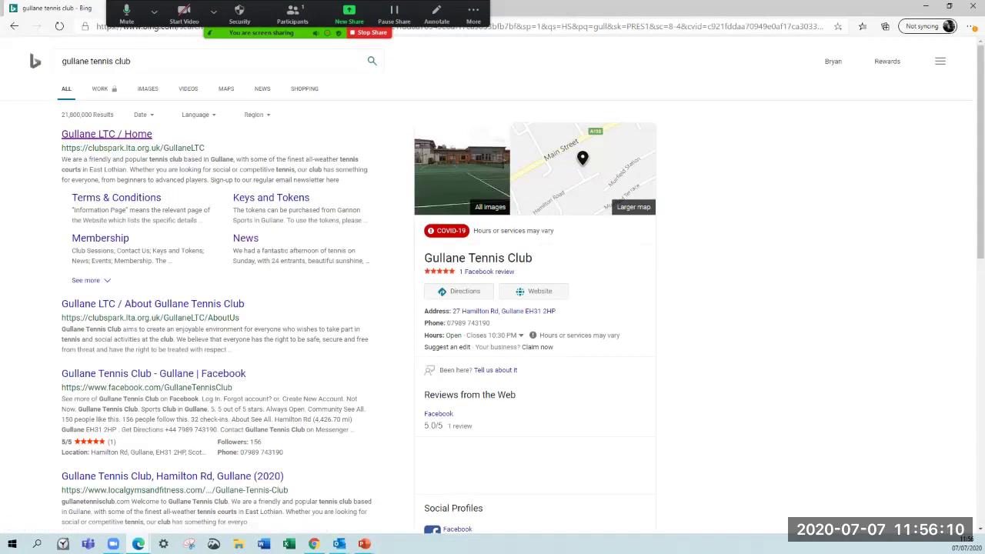
{"action": "left_click", "coordinate": [106, 133]}
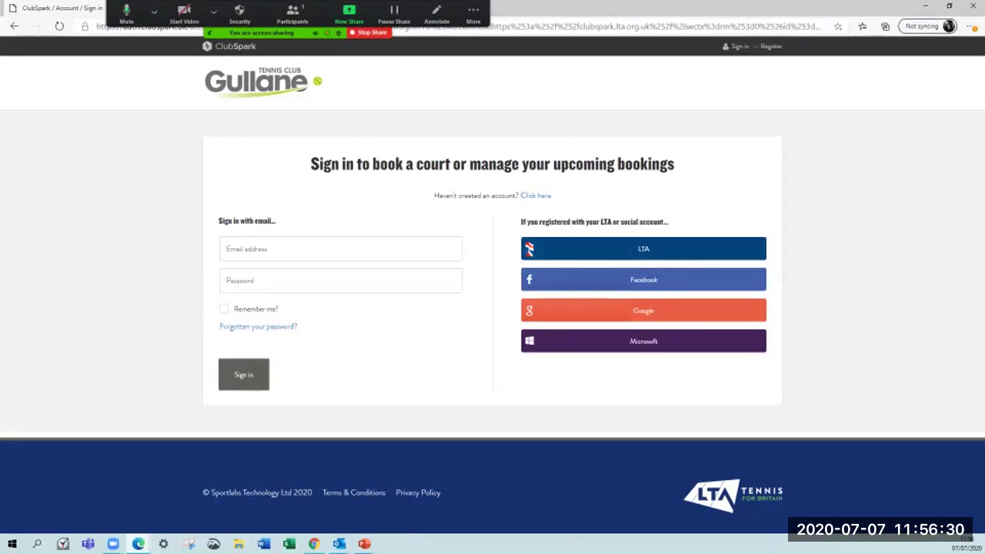
{"action": "left_click", "coordinate": [529, 249]}
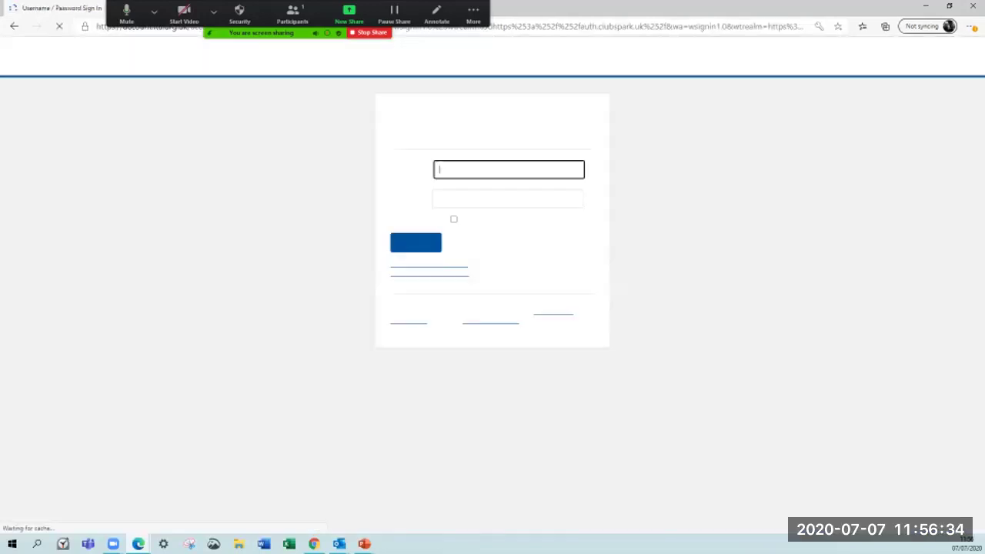
{"action": "left_click", "coordinate": [416, 280]}
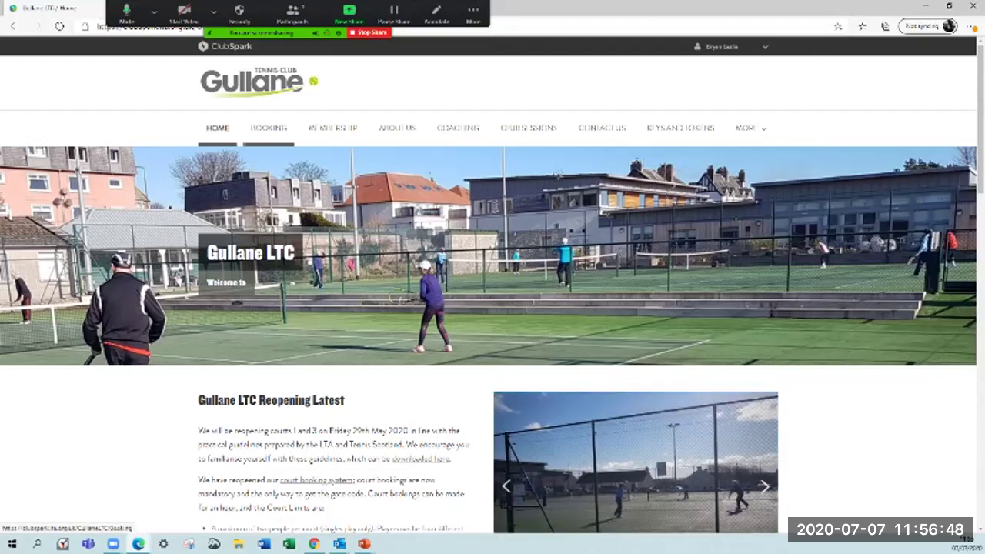
Open the club's court booking sheet in the member view for Saturday 11th July 2020.
{"action": "left_click", "coordinate": [268, 128]}
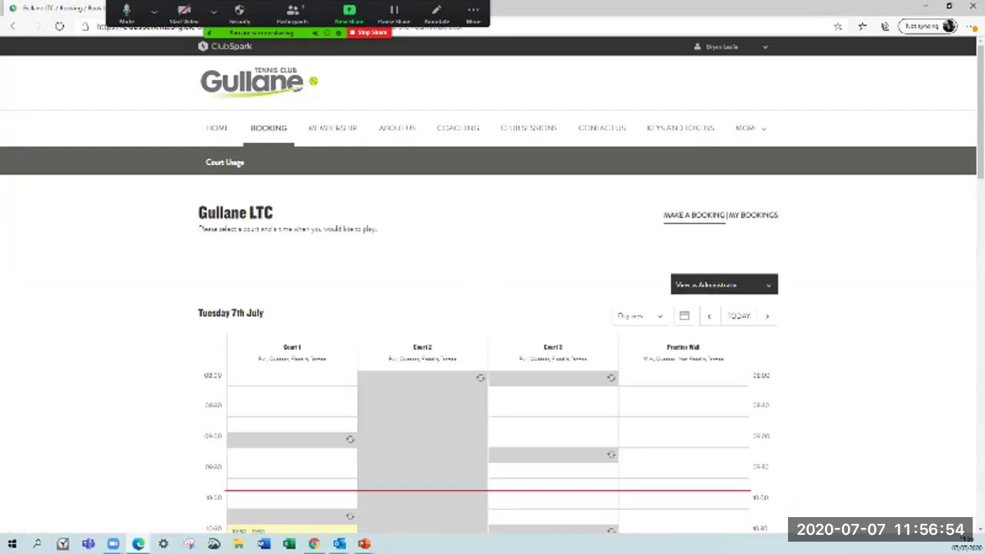
{"action": "left_click", "coordinate": [723, 285]}
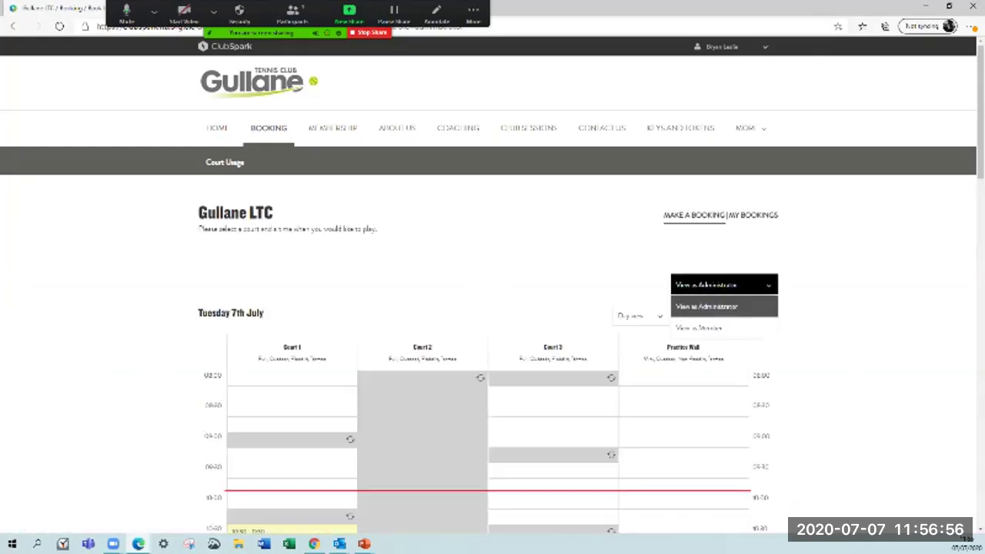
{"action": "left_click", "coordinate": [723, 328]}
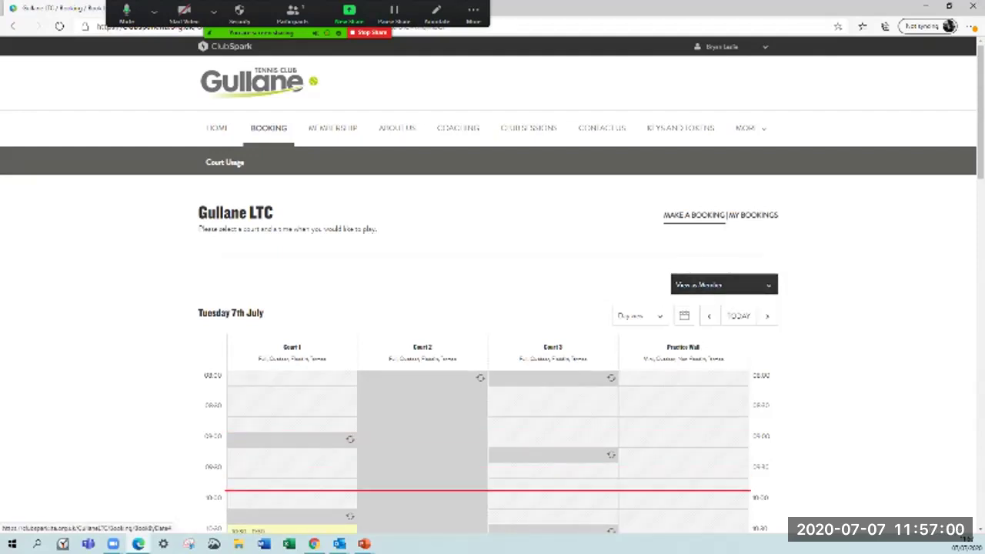
{"action": "left_click", "coordinate": [684, 315]}
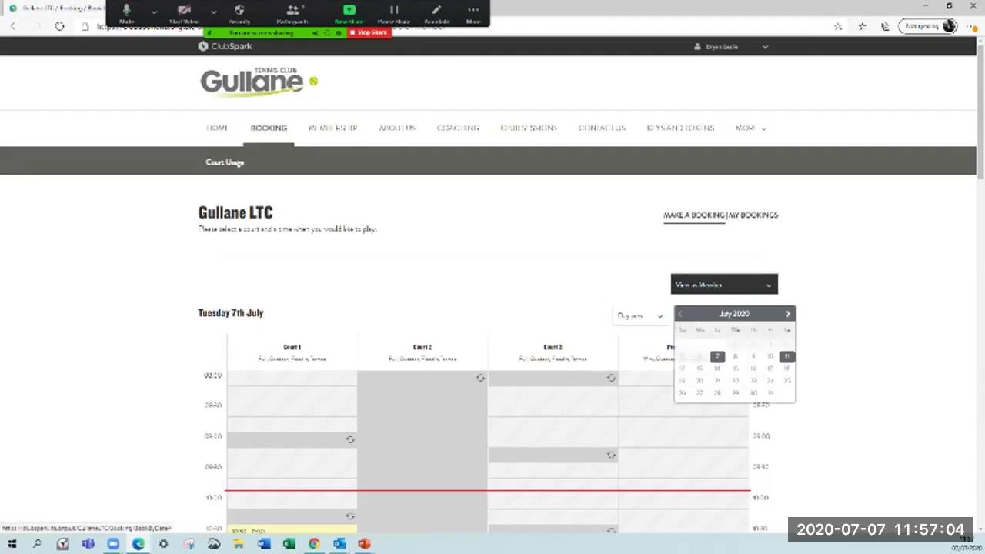
{"action": "left_click", "coordinate": [786, 356]}
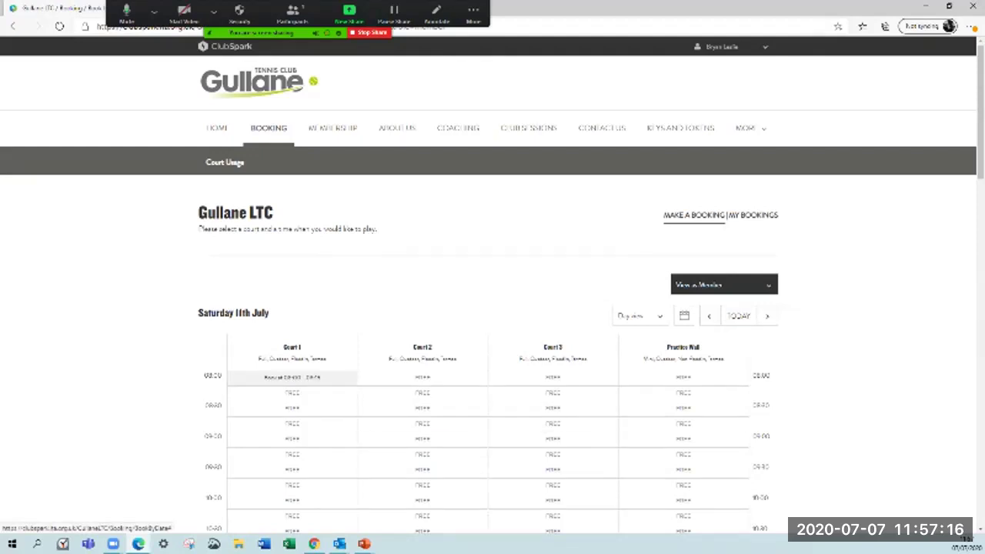
Start a Court 1 booking at 08:00 on Saturday 11th July and set its end time to 09:15.
{"action": "left_click", "coordinate": [292, 377]}
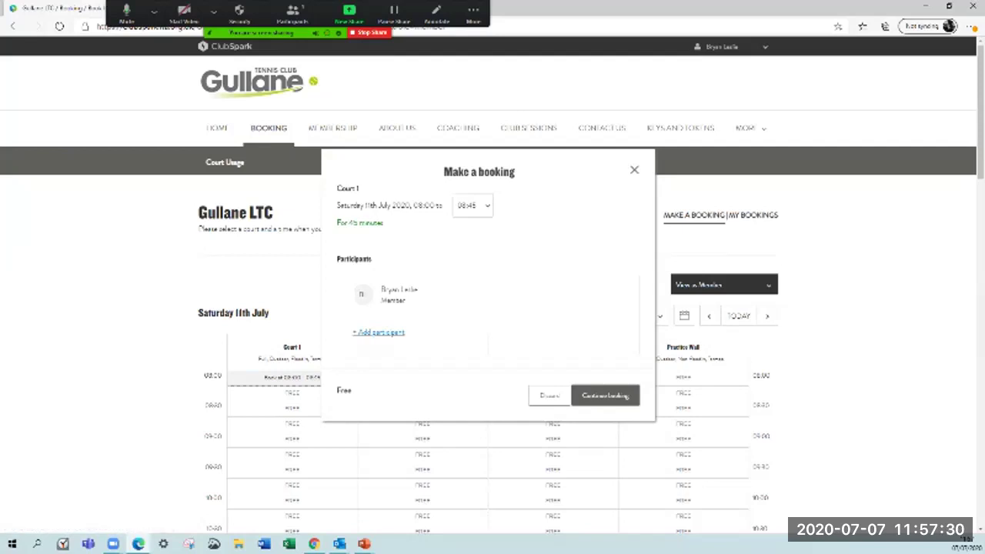
{"action": "left_click", "coordinate": [473, 206]}
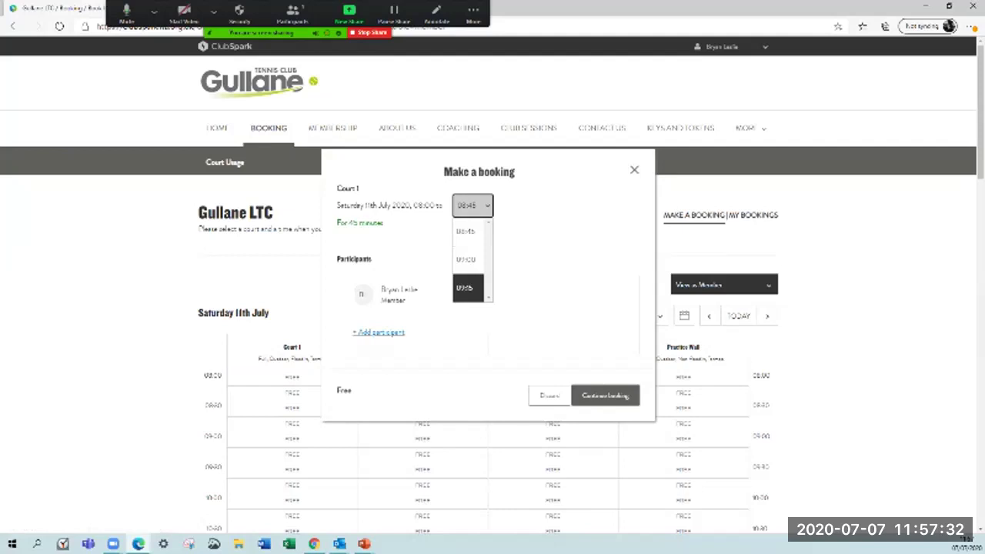
{"action": "key", "text": "Return"}
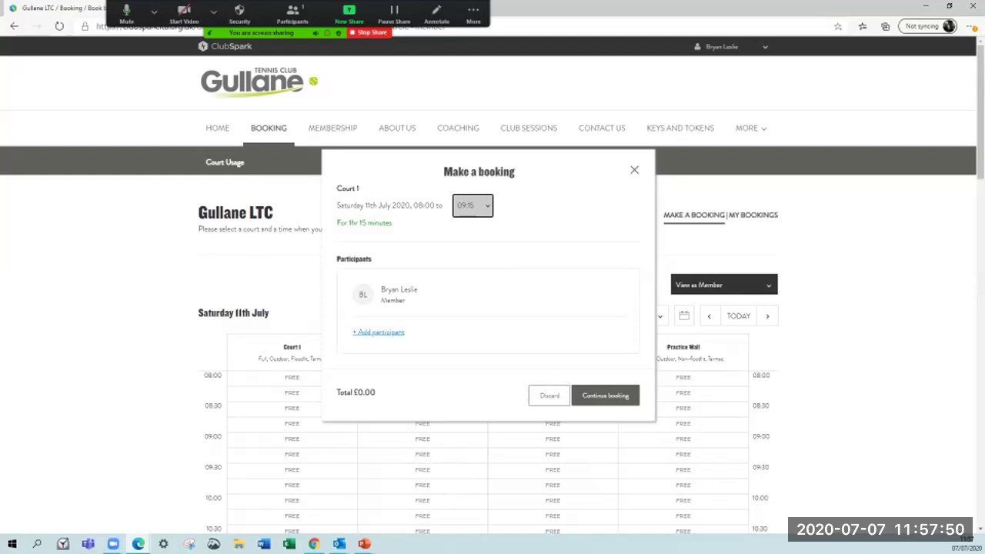
Add Donald Duck as a participant to the Court 1 booking and save the entry.
{"action": "left_click", "coordinate": [378, 331]}
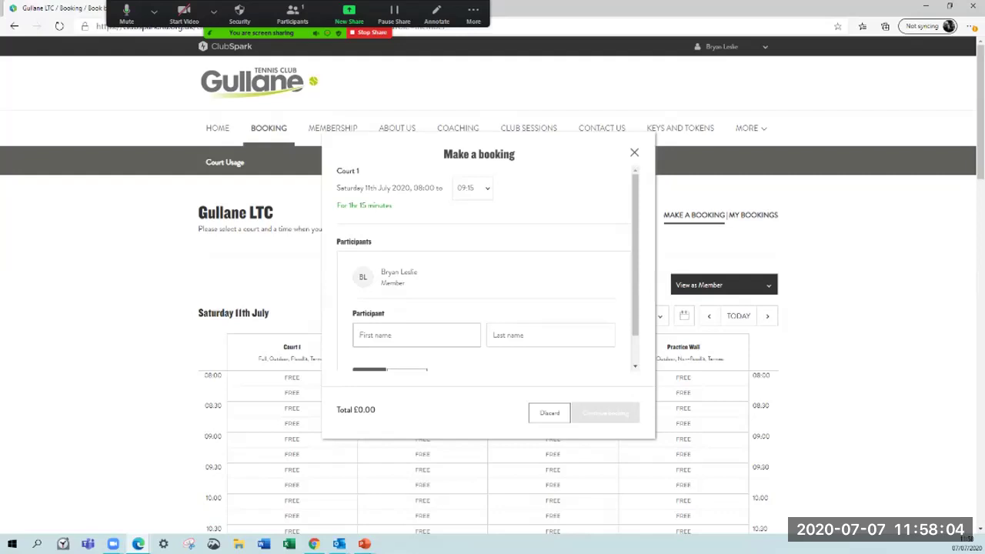
{"action": "left_click", "coordinate": [415, 334]}
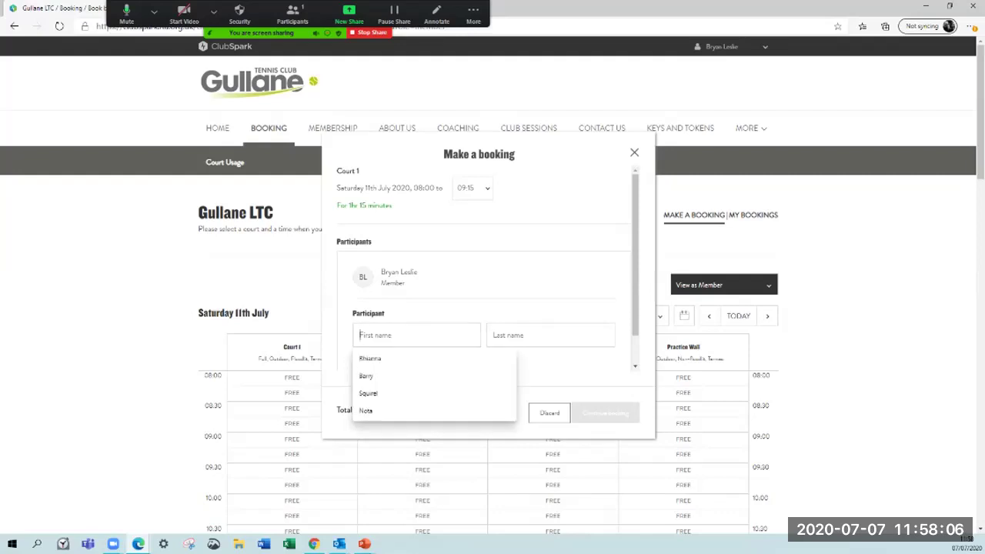
{"action": "type", "text": "Donald"}
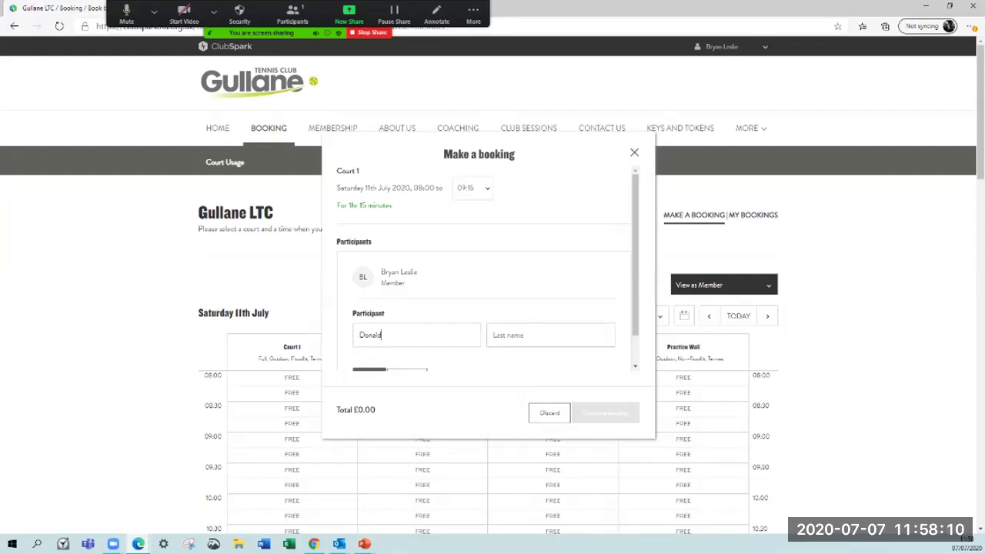
{"action": "left_click", "coordinate": [550, 335]}
{"action": "type", "text": "Duck"}
{"action": "scroll", "coordinate": [483, 269], "scroll_direction": "down", "scroll_amount": 1}
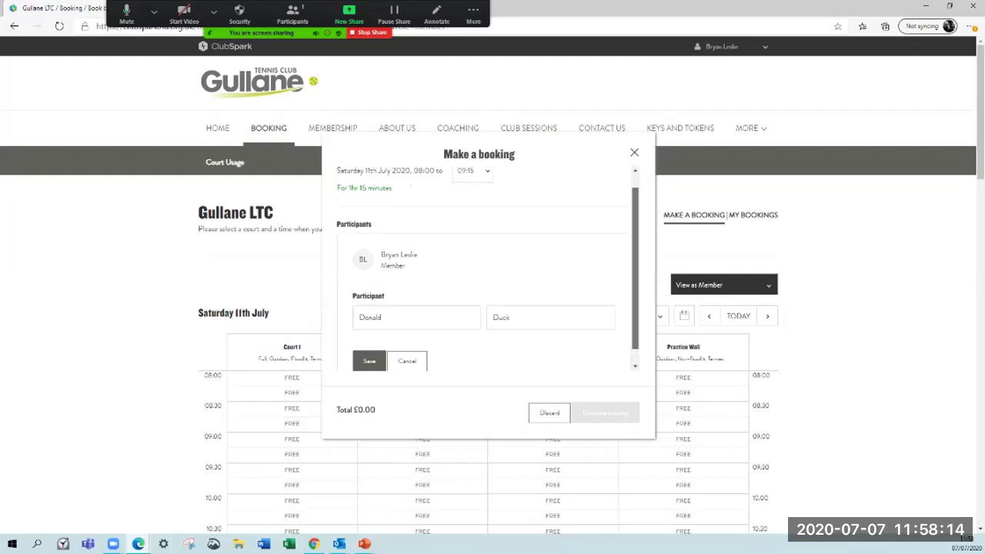
{"action": "key", "text": "Return"}
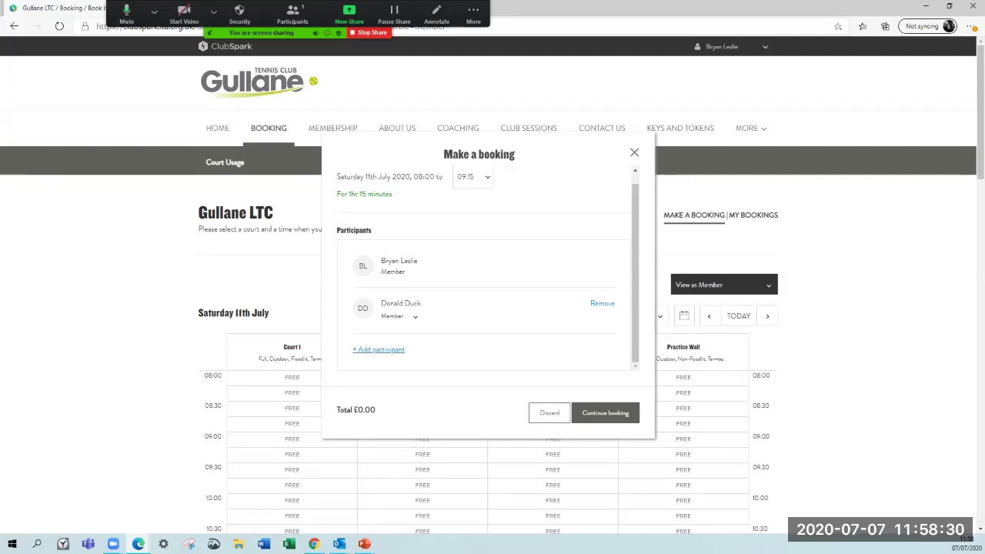
Set Donald Duck's participant type to Guest and continue to the booking's confirmation and payment details.
{"action": "left_click", "coordinate": [400, 316]}
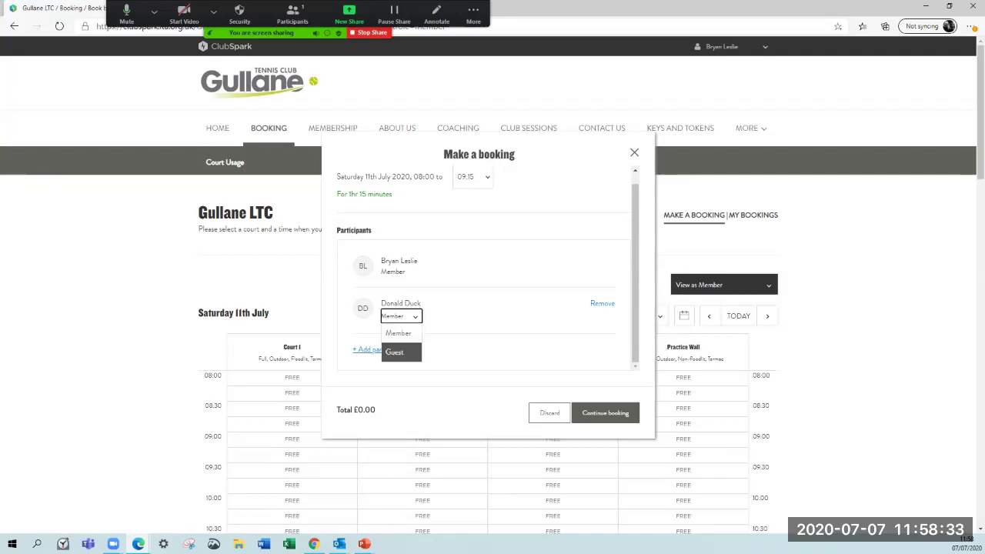
{"action": "left_click", "coordinate": [394, 351]}
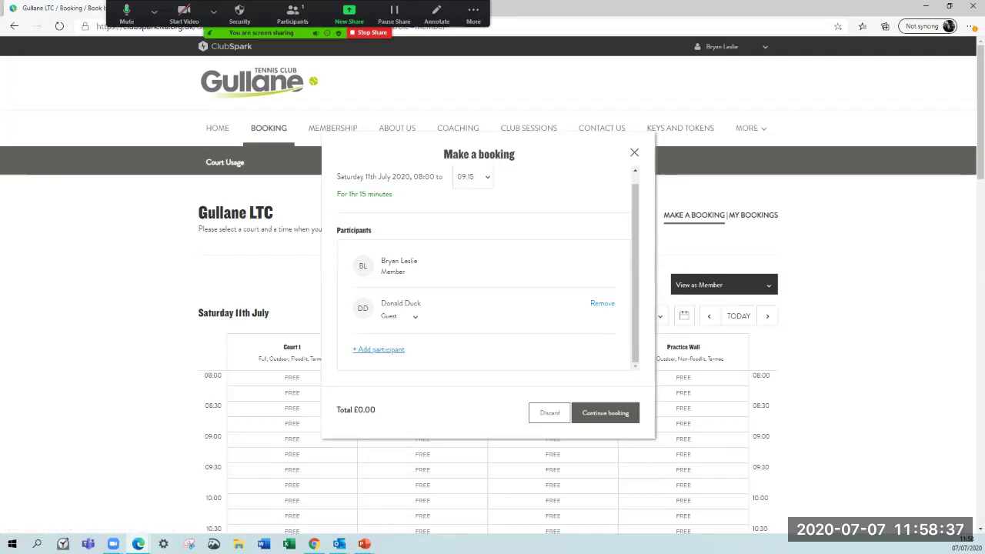
{"action": "left_click", "coordinate": [605, 413]}
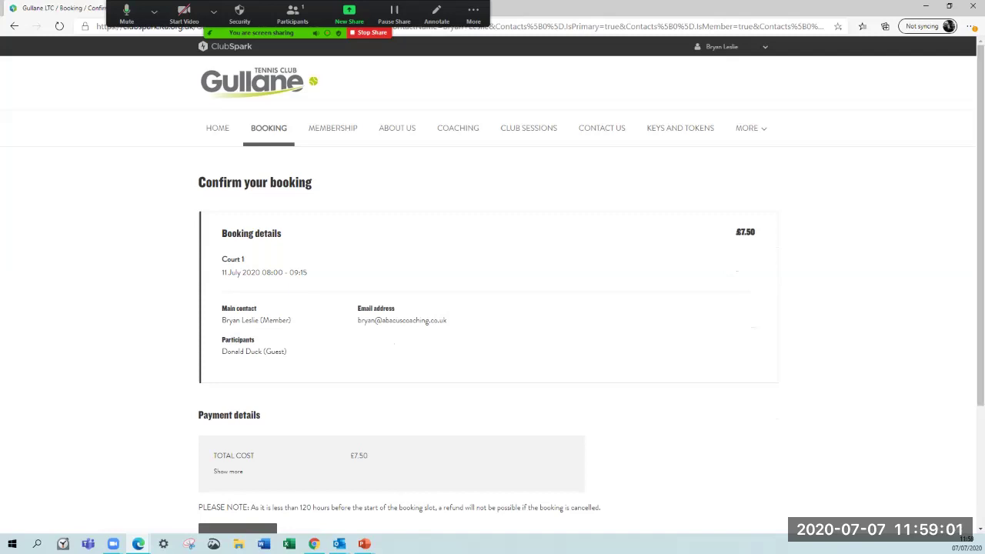
{"action": "scroll", "coordinate": [492, 285], "scroll_direction": "down", "scroll_amount": 2}
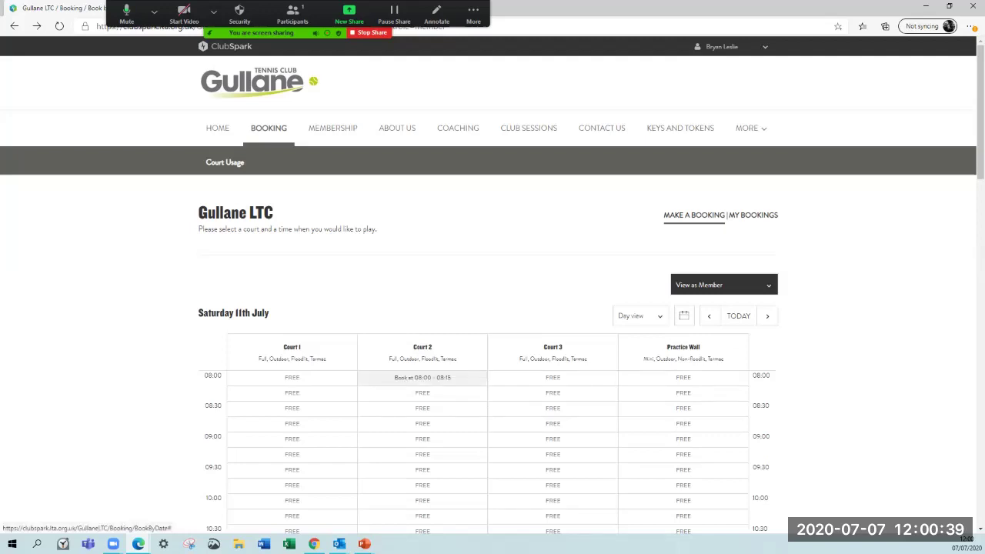
Start a Court 2 booking at 08:00 on Saturday 11th July and add Mickey Mouse as a Guest participant.
{"action": "left_click", "coordinate": [423, 376]}
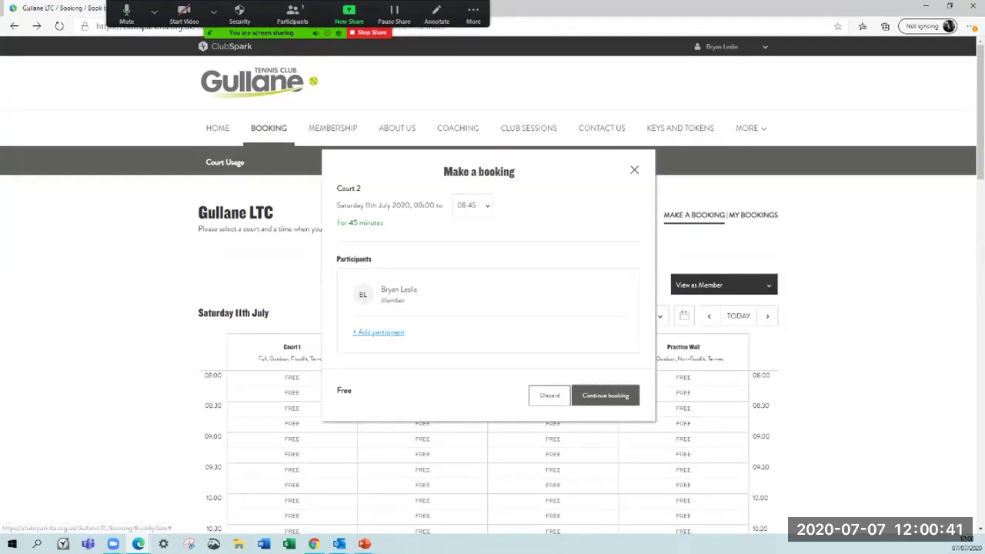
{"action": "left_click", "coordinate": [377, 332]}
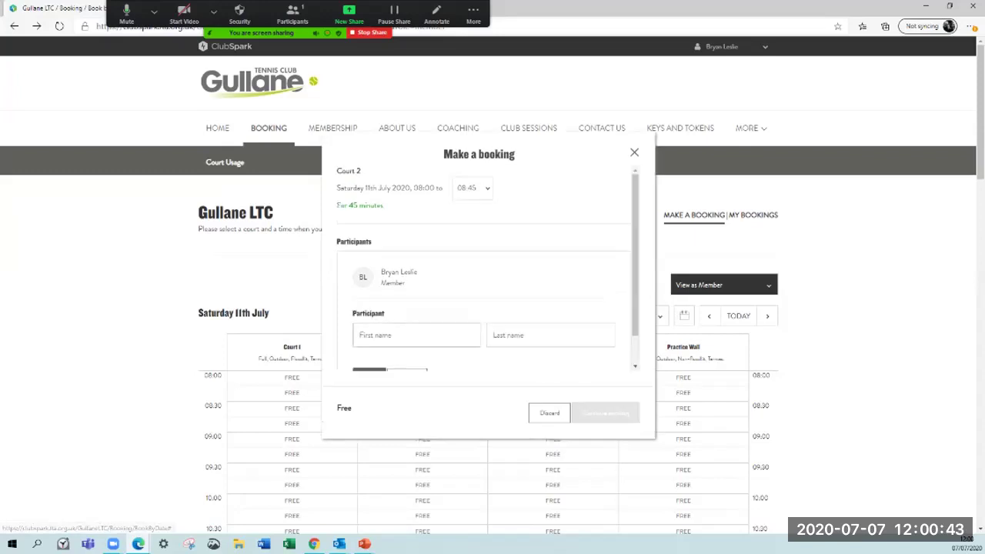
{"action": "type", "text": "Mic"}
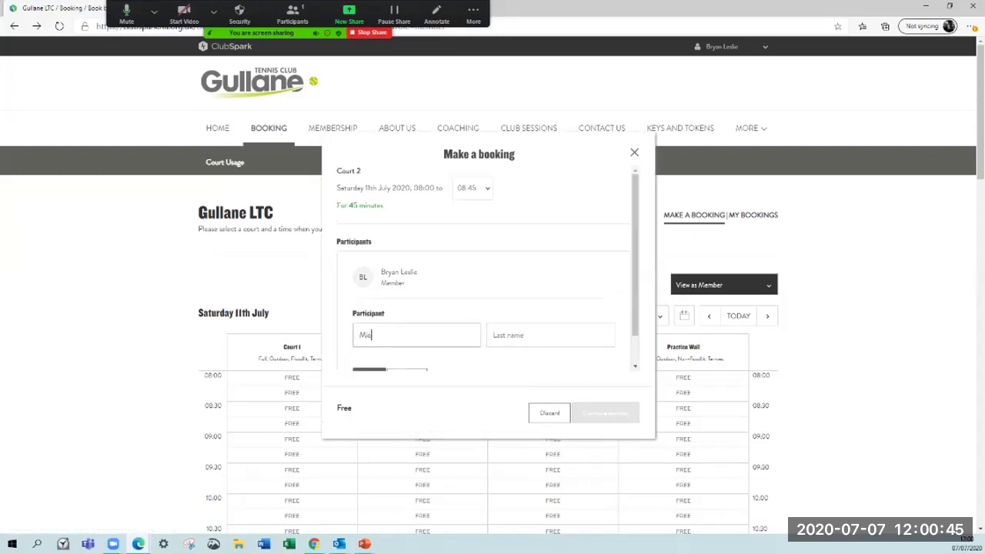
{"action": "type", "text": "keyMouse"}
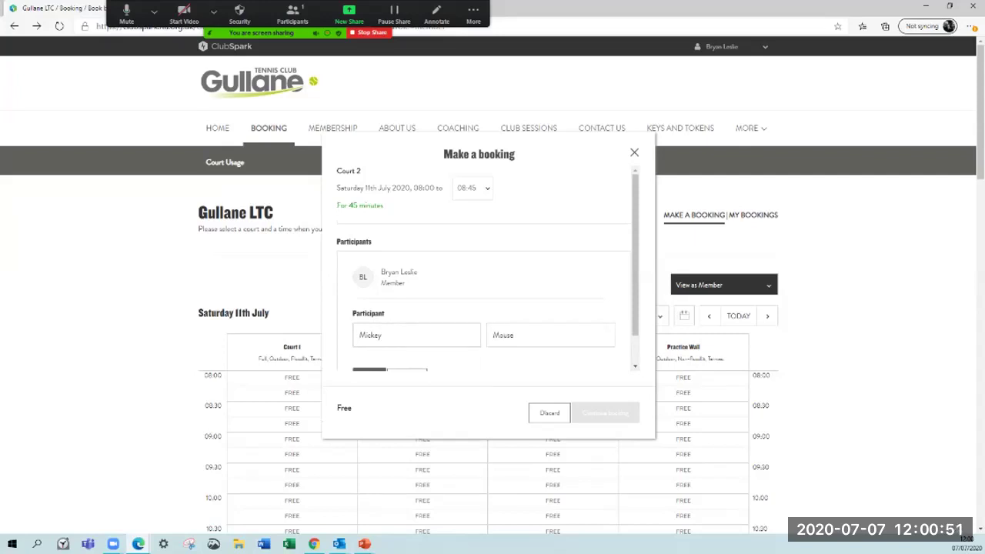
{"action": "key", "text": "Tab"}
{"action": "key", "text": "Return"}
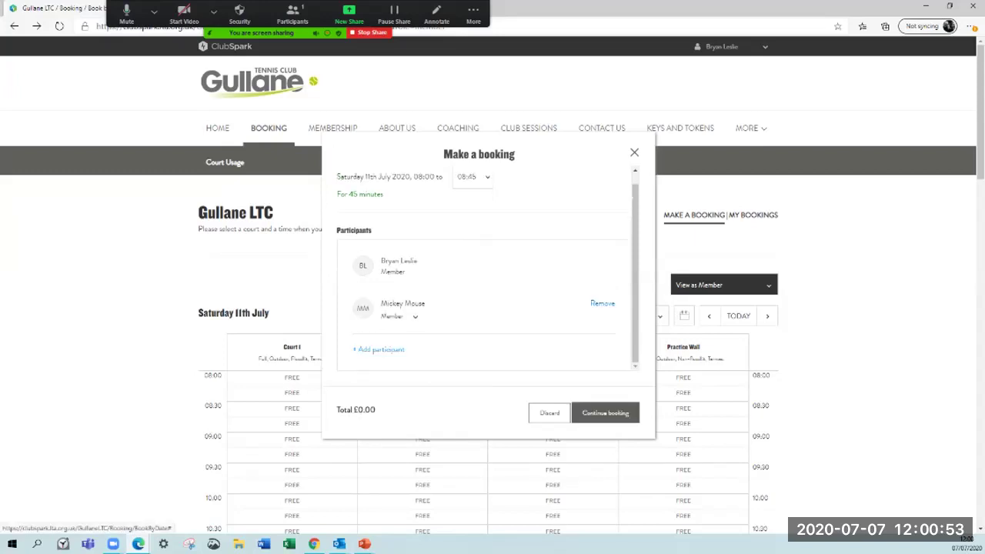
{"action": "left_click", "coordinate": [399, 316]}
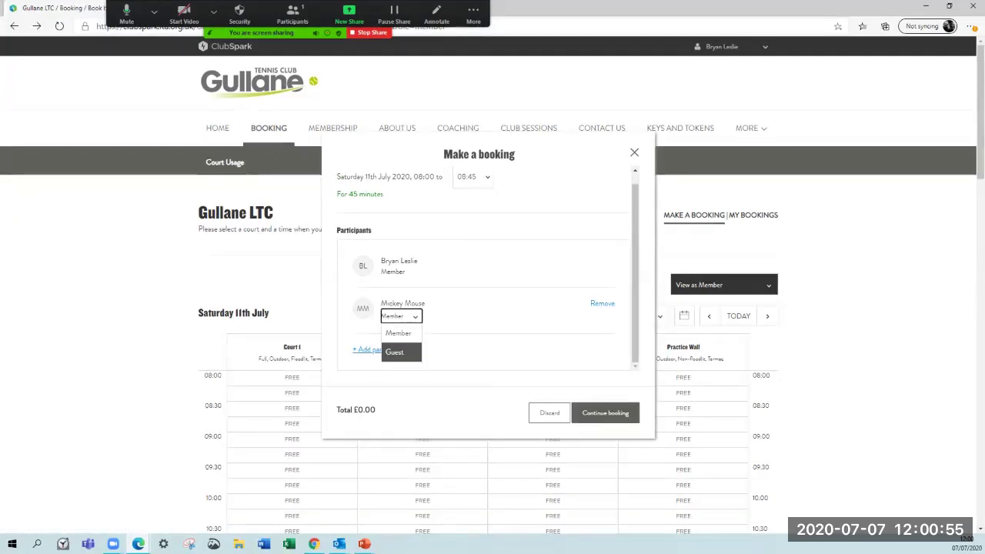
{"action": "left_click", "coordinate": [393, 351]}
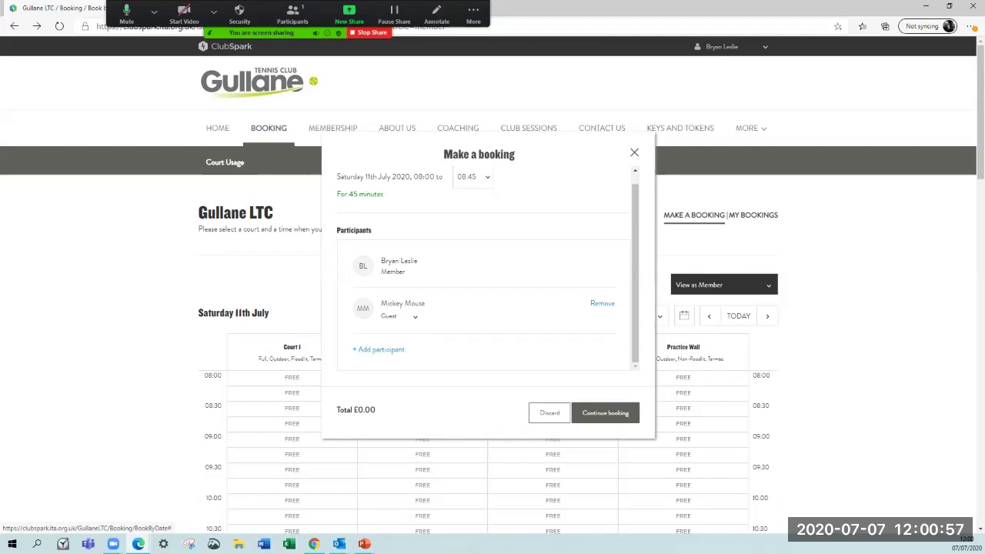